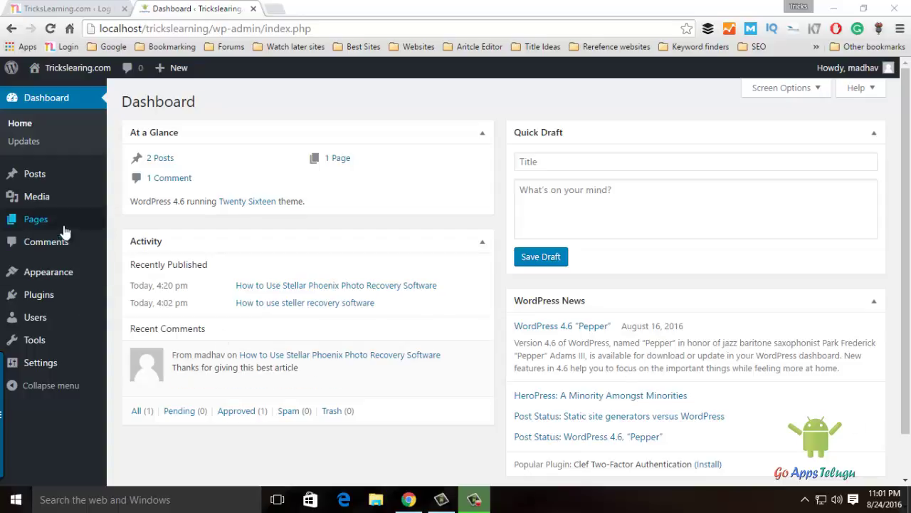
# - Add a new page from the list of all pages and title it "About"
pyautogui.moveTo(78, 219)
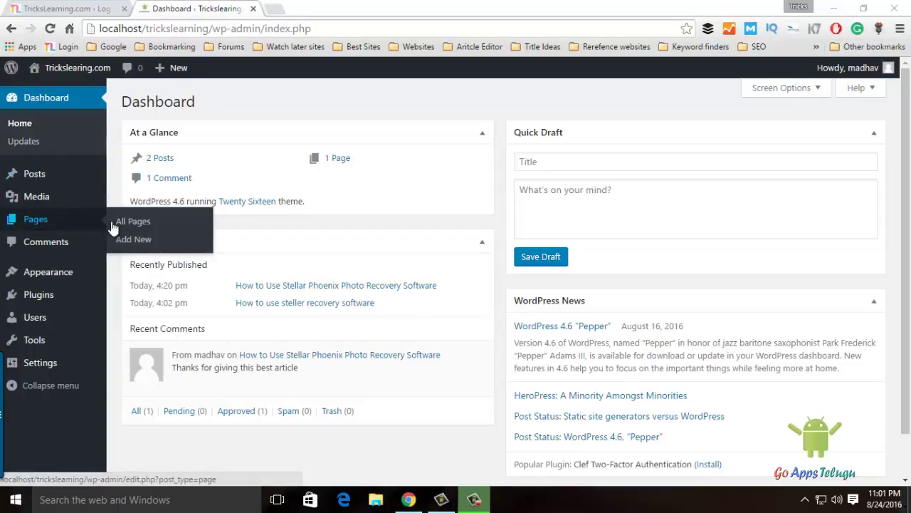
pyautogui.click(139, 224)
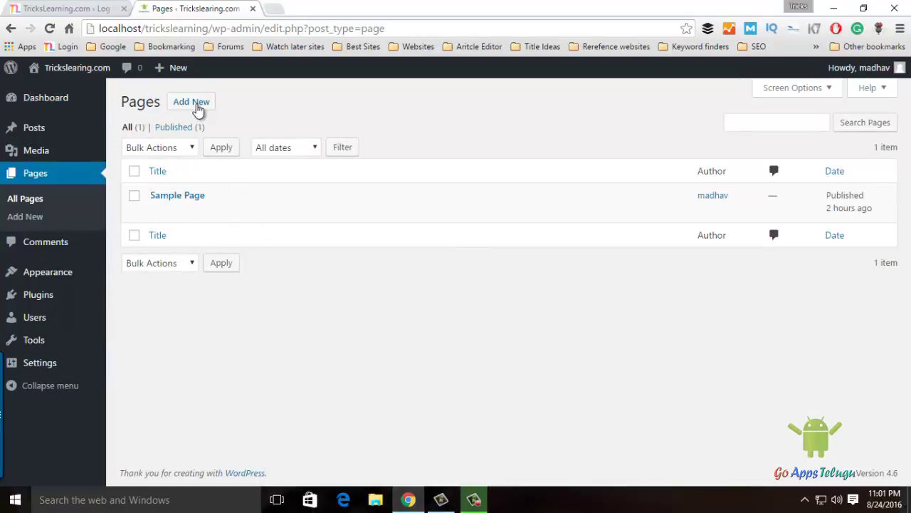
pyautogui.click(196, 107)
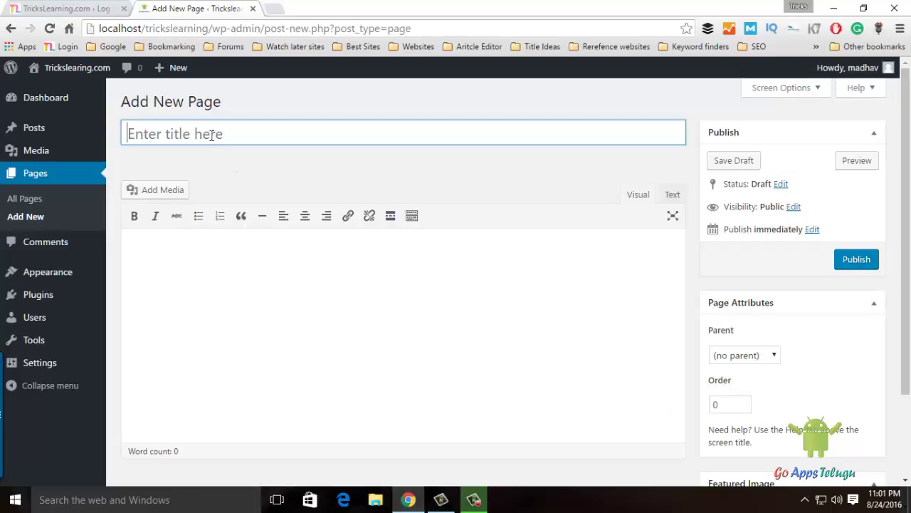
pyautogui.click(211, 135)
pyautogui.write('About')
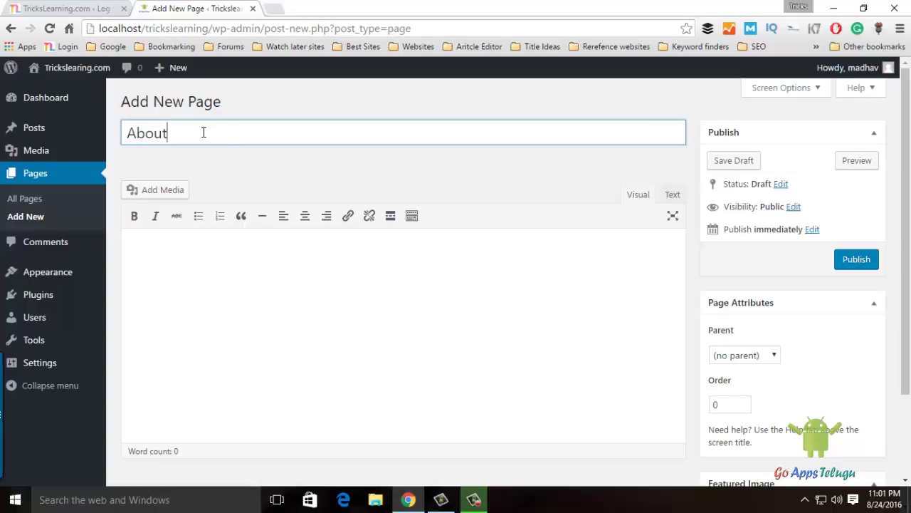
# - Fill the first paragraph of the page body with repeated copies of the placeholder text "dsfdsfsfdsfdsf"
pyautogui.press('Tab')
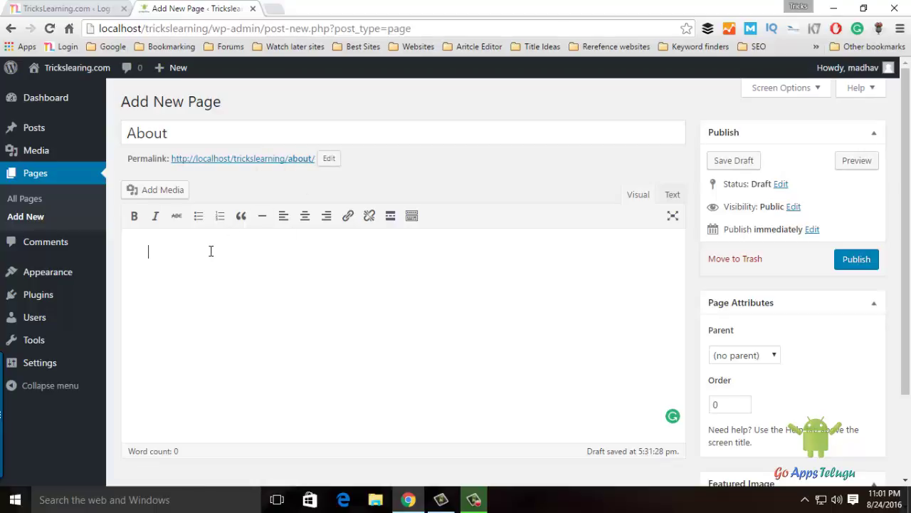
pyautogui.write('dsfdsfsfdsfdsf')
pyautogui.hotkey('ctrl', 'a')
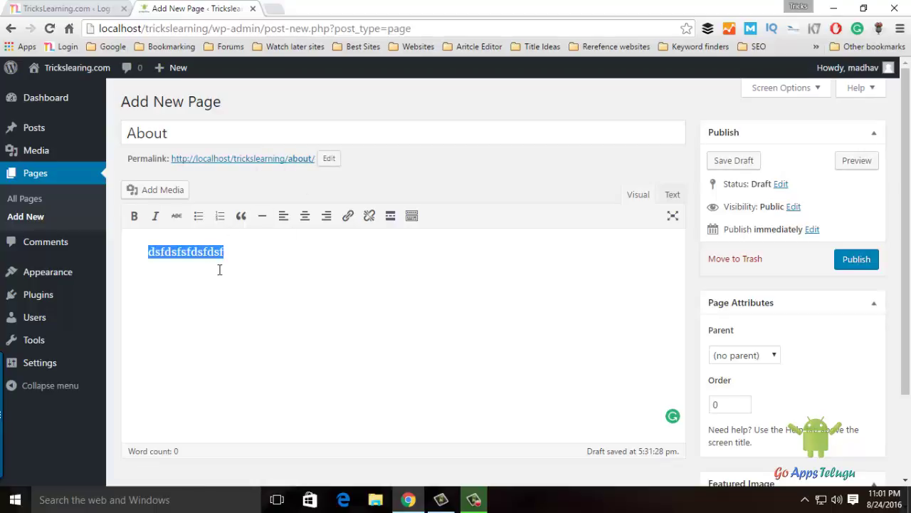
pyautogui.hotkey('ctrl', 'c')
pyautogui.click(230, 262)
pyautogui.hotkey('ctrl', 'v')
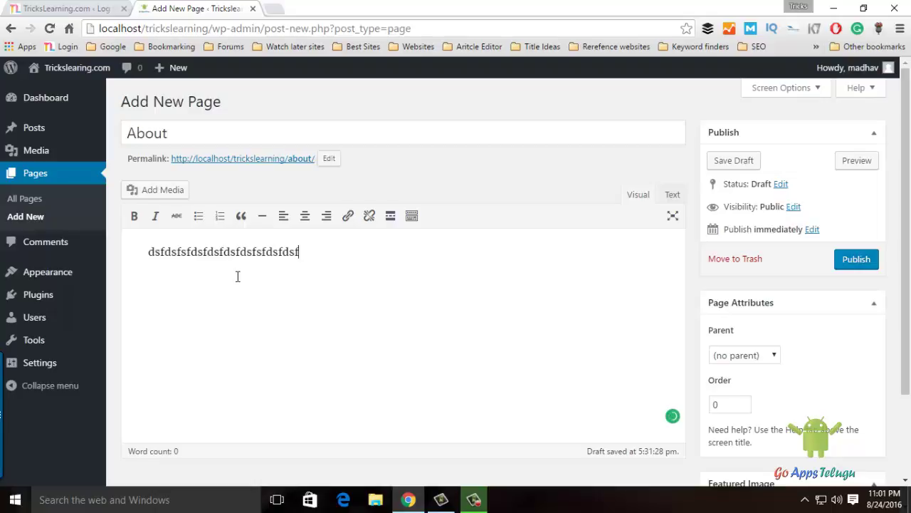
pyautogui.hotkey('ctrl', 'v')
pyautogui.hotkey('ctrl', 'v')
pyautogui.hotkey('ctrl', 'v')
pyautogui.hotkey('ctrl', 'v')
pyautogui.hotkey('ctrl', 'v')
# - Add seven more paragraphs to the page body, each containing one copy of the placeholder text "dsfdsfsfdsfdsf"
pyautogui.press('Return')
pyautogui.hotkey('ctrl', 'v')
pyautogui.press('Return')
pyautogui.hotkey('ctrl', 'v')
pyautogui.press('Return')
pyautogui.hotkey('ctrl', 'v')
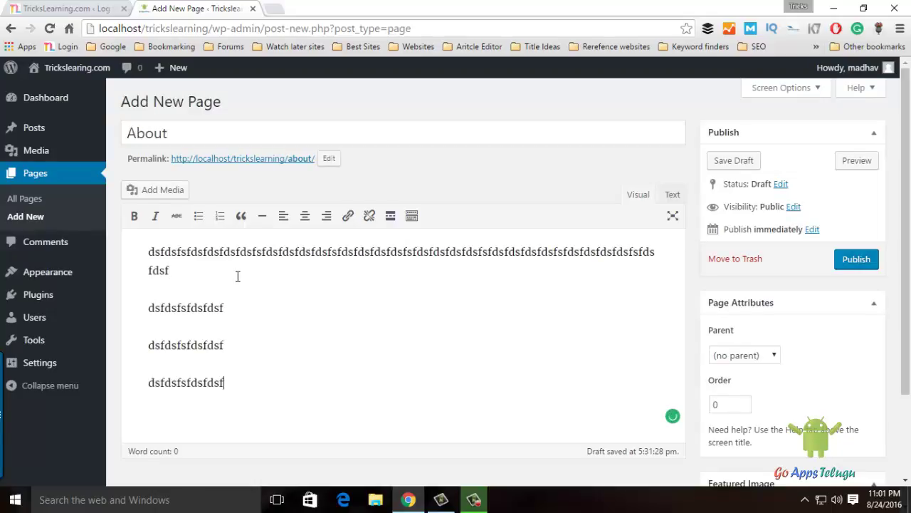
pyautogui.press('Return')
pyautogui.hotkey('ctrl', 'v')
pyautogui.press('Return')
pyautogui.hotkey('ctrl', 'v')
pyautogui.press('Return')
pyautogui.hotkey('ctrl', 'v')
pyautogui.press('Return')
pyautogui.hotkey('ctrl', 'v')
pyautogui.write('v')
pyautogui.scroll(3, 490, 333)
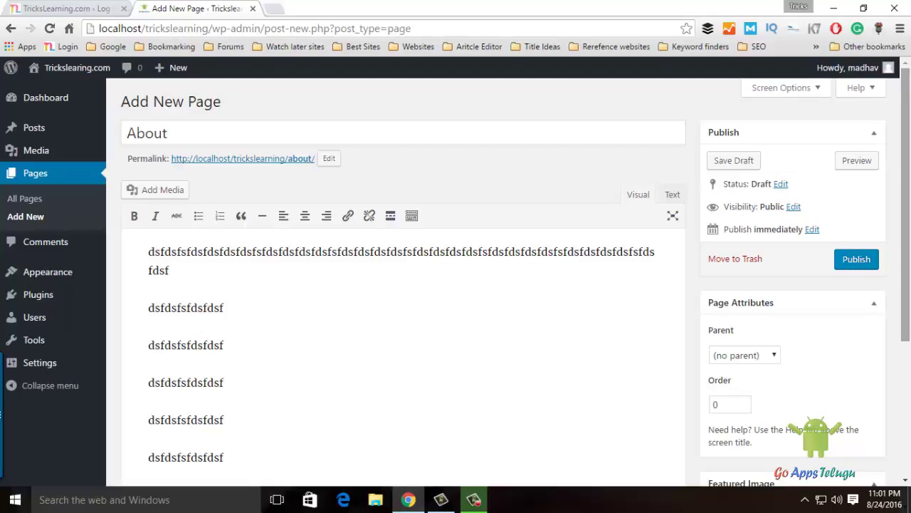
# - Set the About page's parent to Sample Page in the page attributes
pyautogui.scroll(-2, 907, 226)
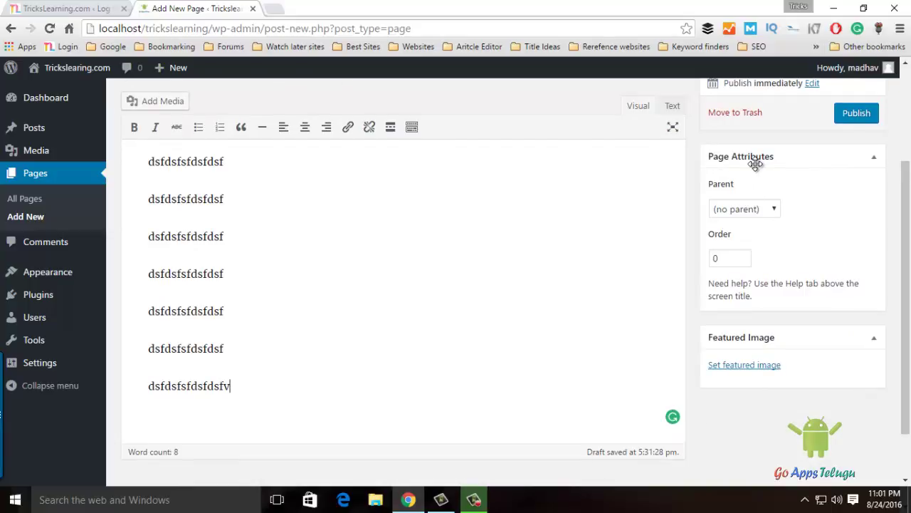
pyautogui.click(763, 212)
pyautogui.click(763, 212)
pyautogui.scroll(1, 909, 251)
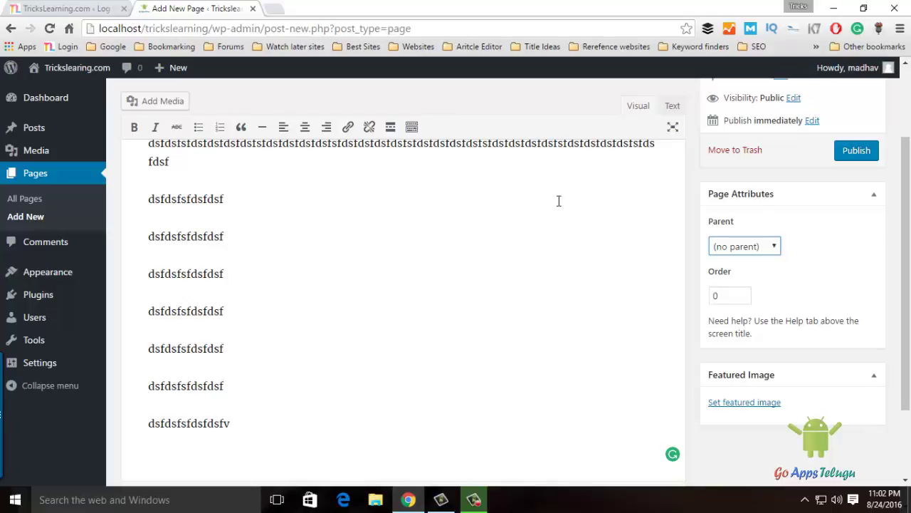
pyautogui.scroll(2, 909, 157)
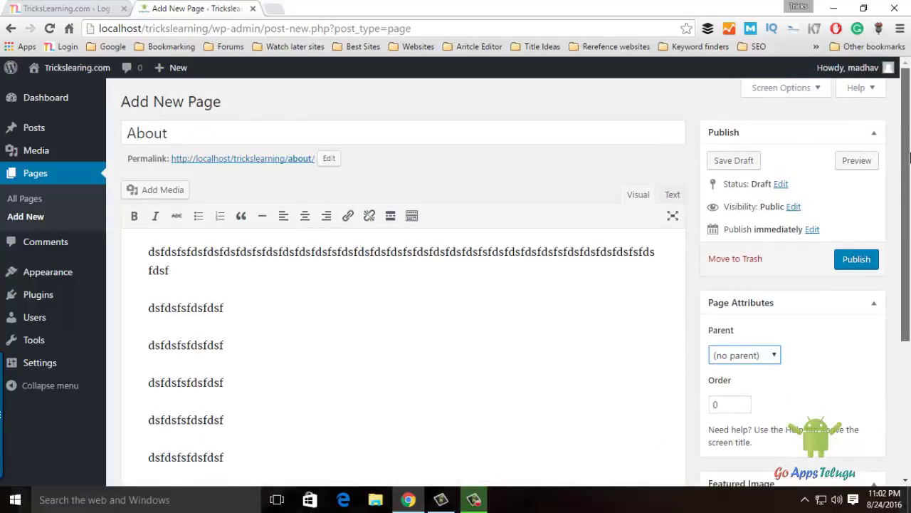
pyautogui.scroll(-1, 909, 157)
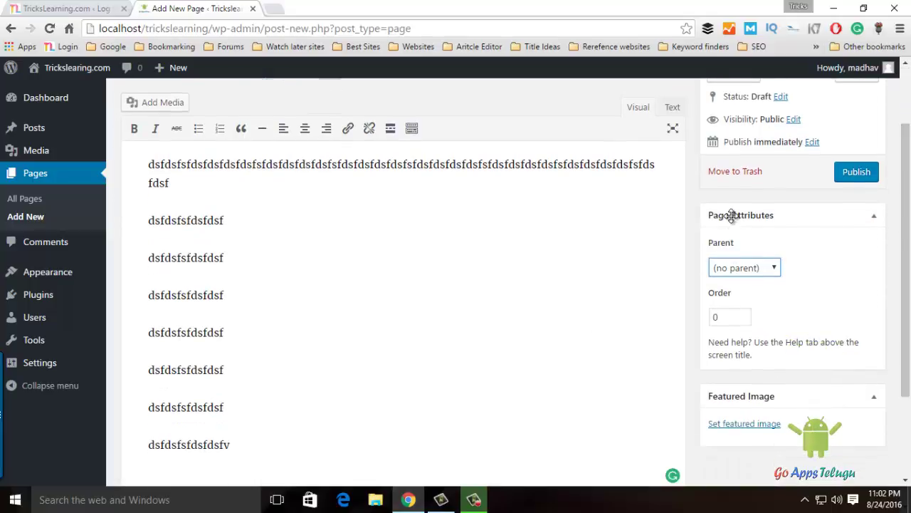
pyautogui.click(748, 269)
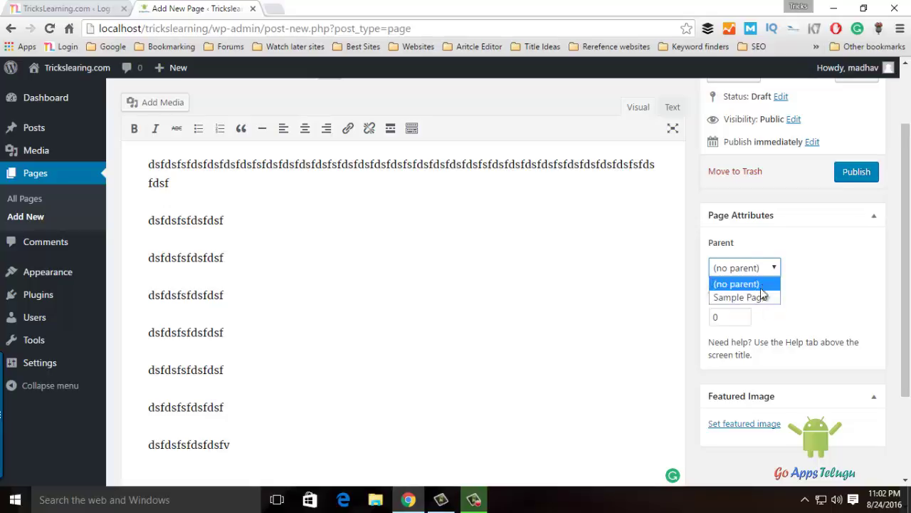
pyautogui.click(760, 298)
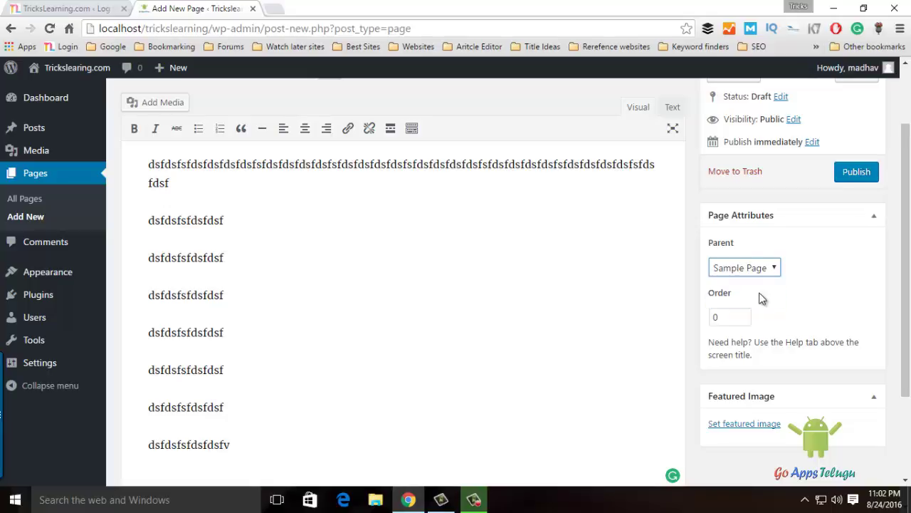
# - Publish the About page and return to the list of all pages
pyautogui.scroll(-1, 840, 249)
pyautogui.scroll(3, 877, 205)
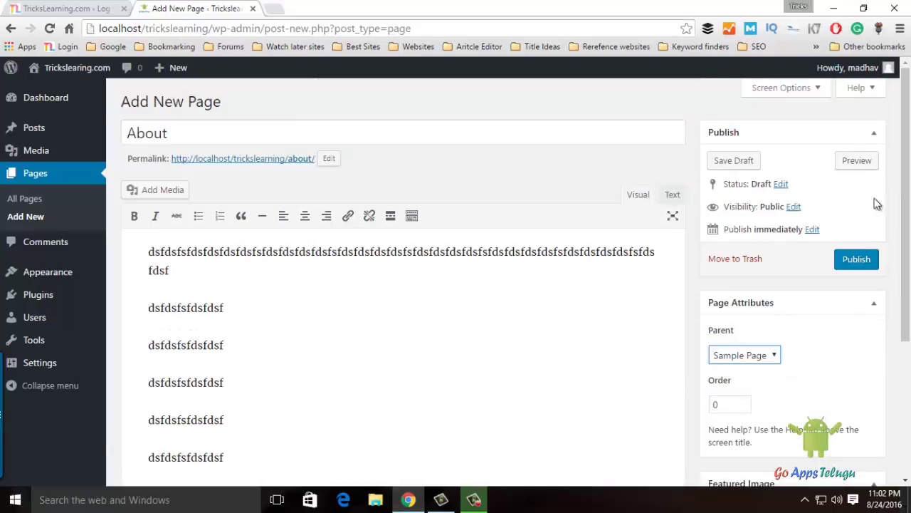
pyautogui.click(868, 259)
pyautogui.scroll(-3, 783, 285)
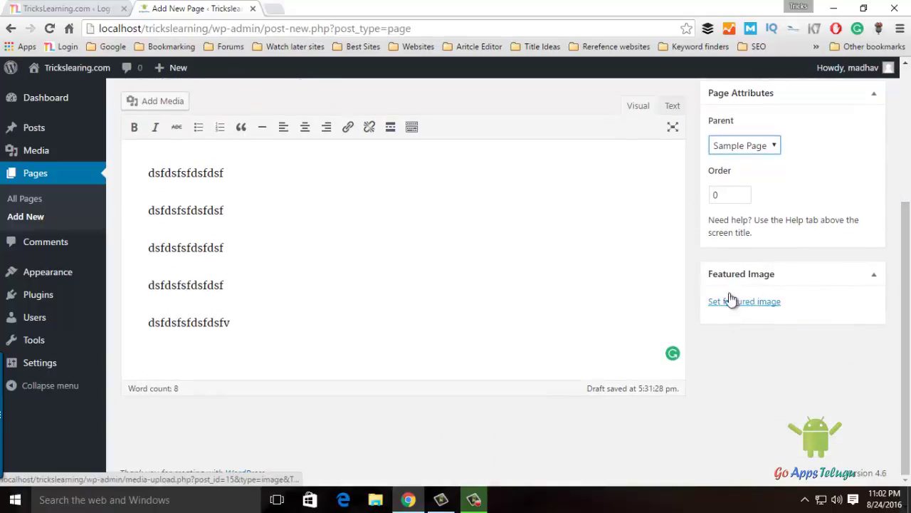
pyautogui.scroll(3, 743, 306)
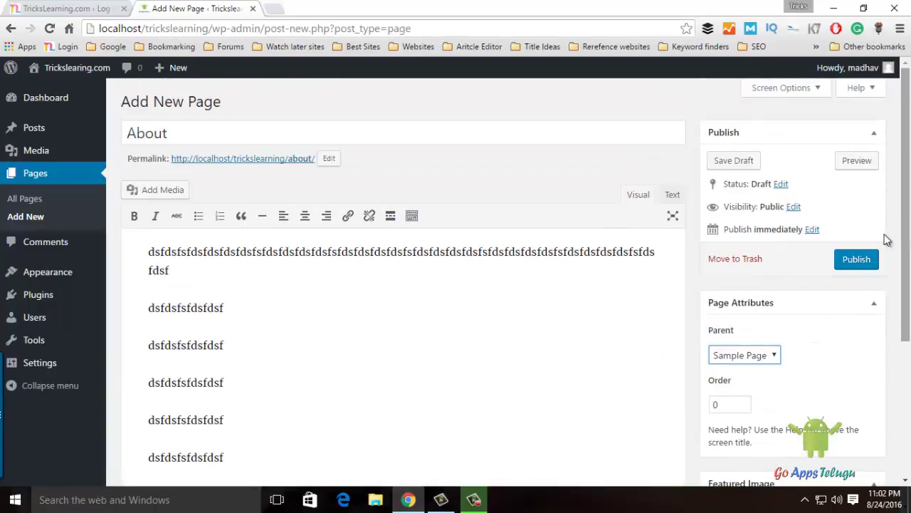
pyautogui.click(858, 260)
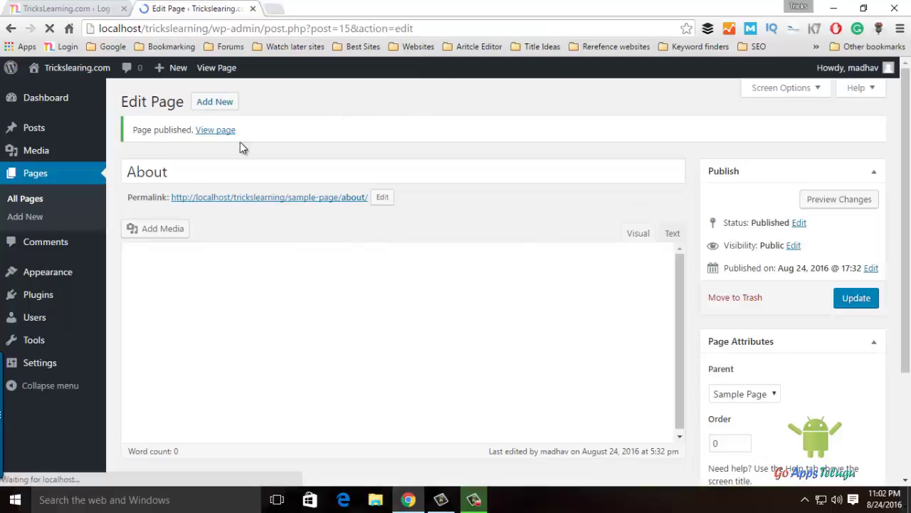
pyautogui.click(32, 201)
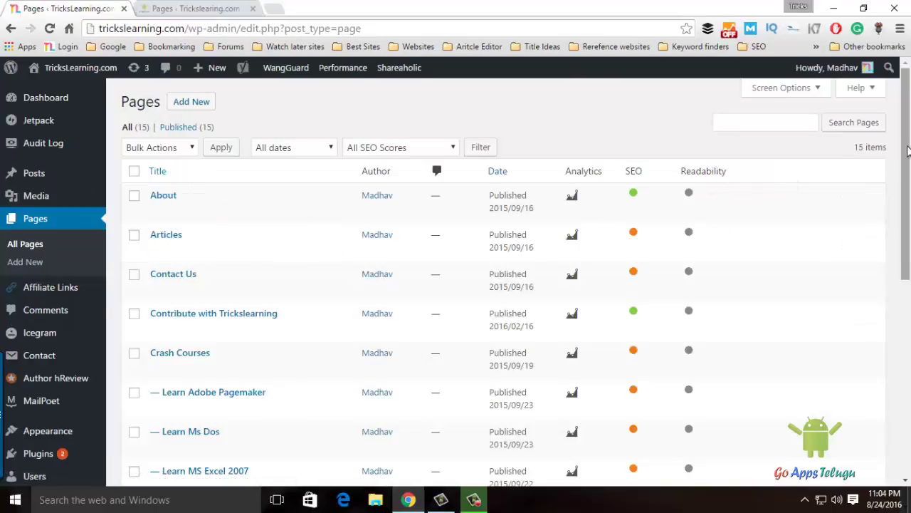
# - Review the list of pages on the live TricksLearning.com site, including the child pages under Crash Courses
pyautogui.moveTo(901, 156); pyautogui.dragTo(901, 201)
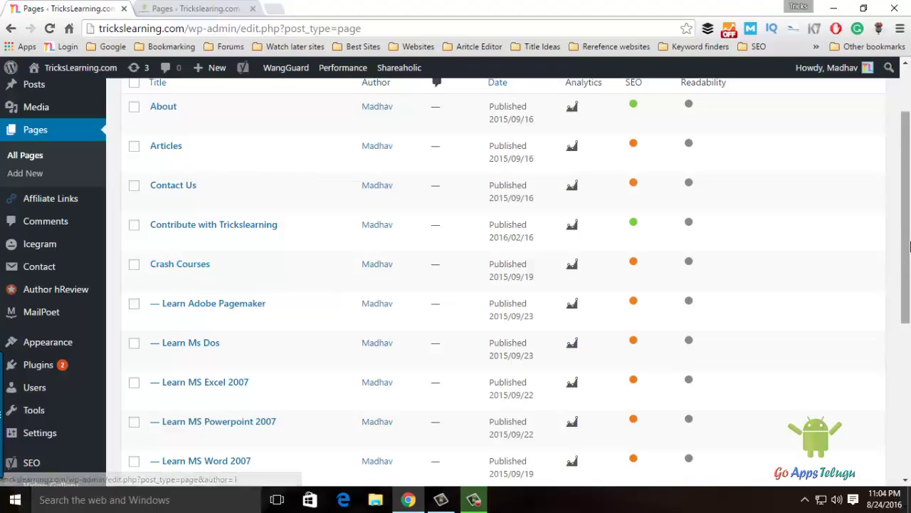
pyautogui.scroll(-2, 906, 213)
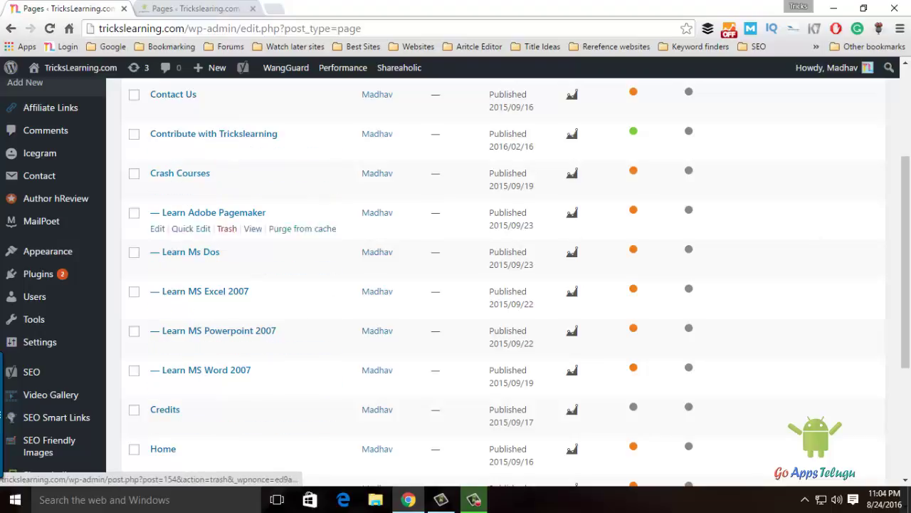
pyautogui.moveTo(907, 227); pyautogui.dragTo(909, 237)
pyautogui.scroll(-2, 909, 237)
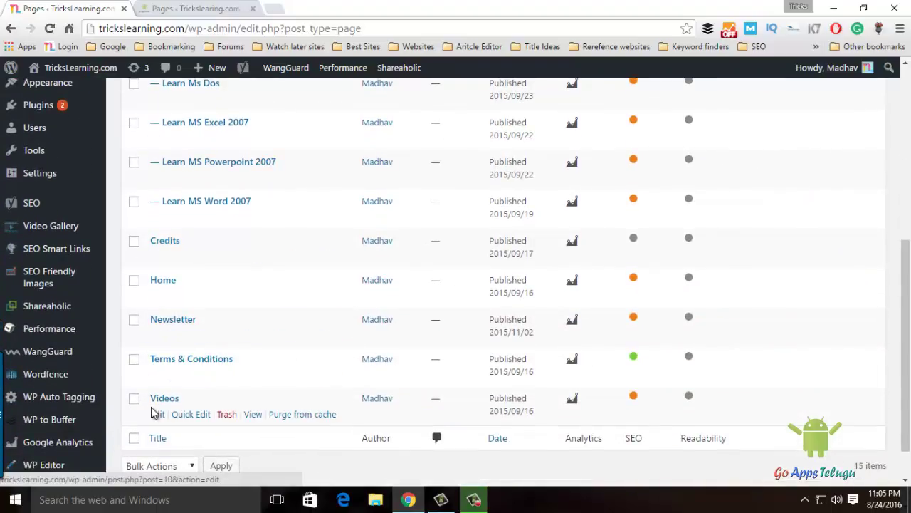
pyautogui.moveTo(909, 349); pyautogui.dragTo(909, 224)
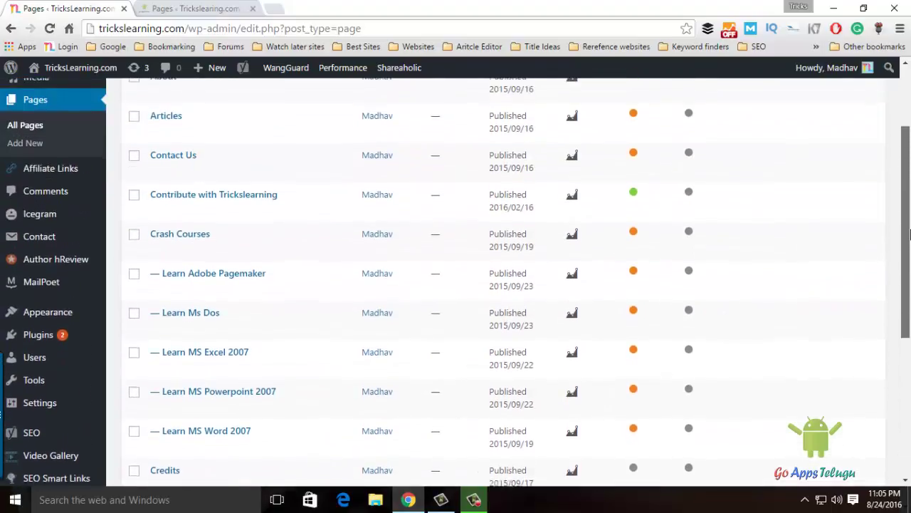
pyautogui.scroll(2, 455, 285)
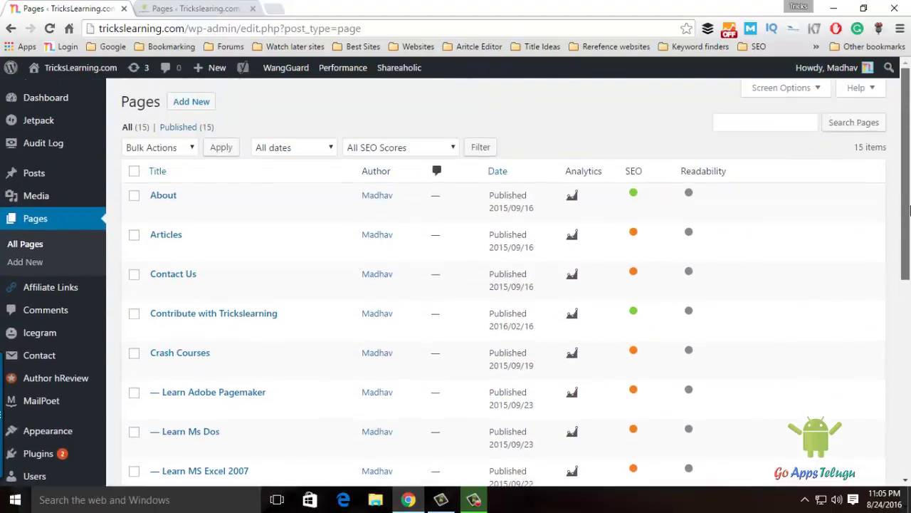
# - Switch back to the local site's page list and open Sample Page for editing
pyautogui.click(199, 8)
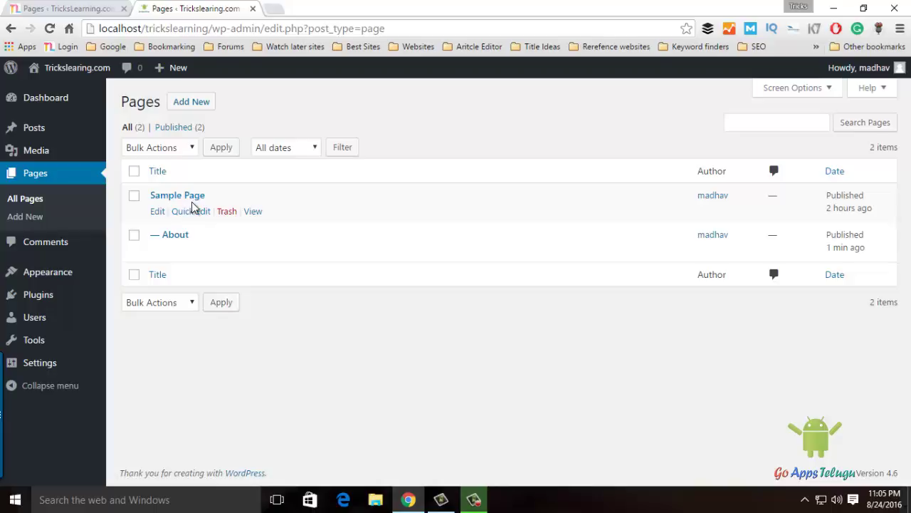
pyautogui.click(158, 214)
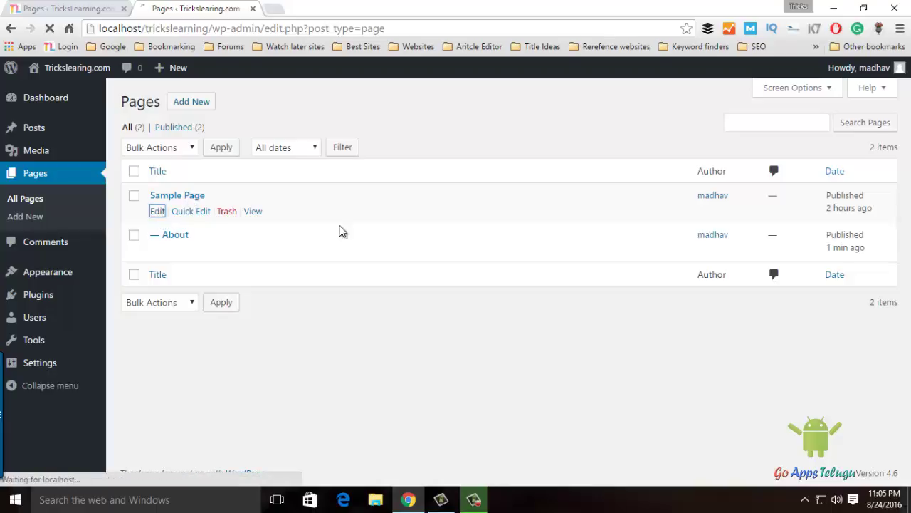